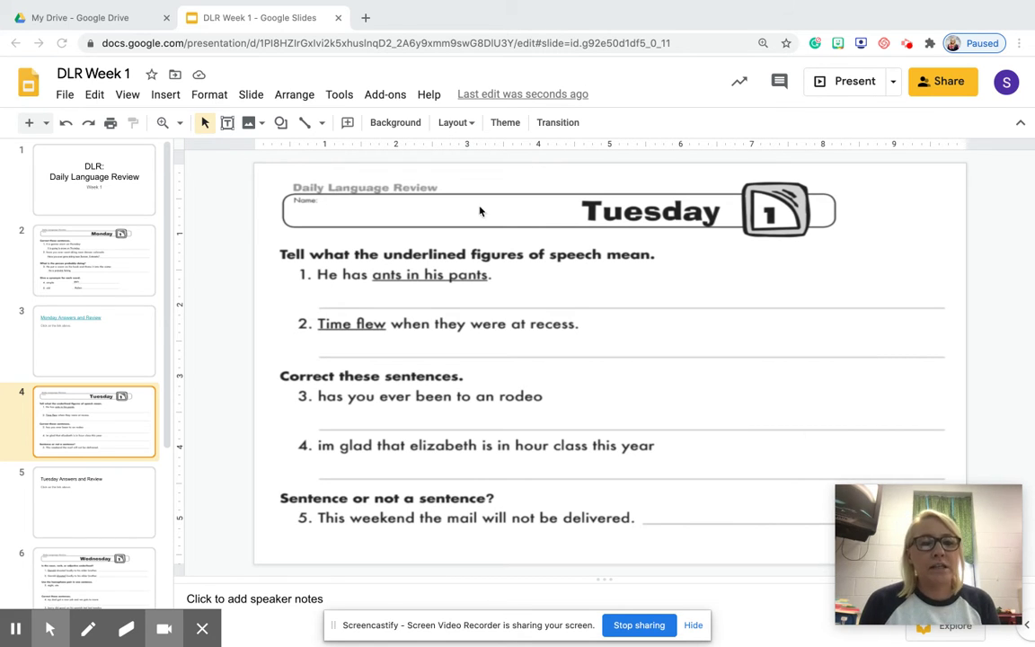
Draw a text box below question 1 and type 'He wont stop moving around.'.
left_click(228, 124)
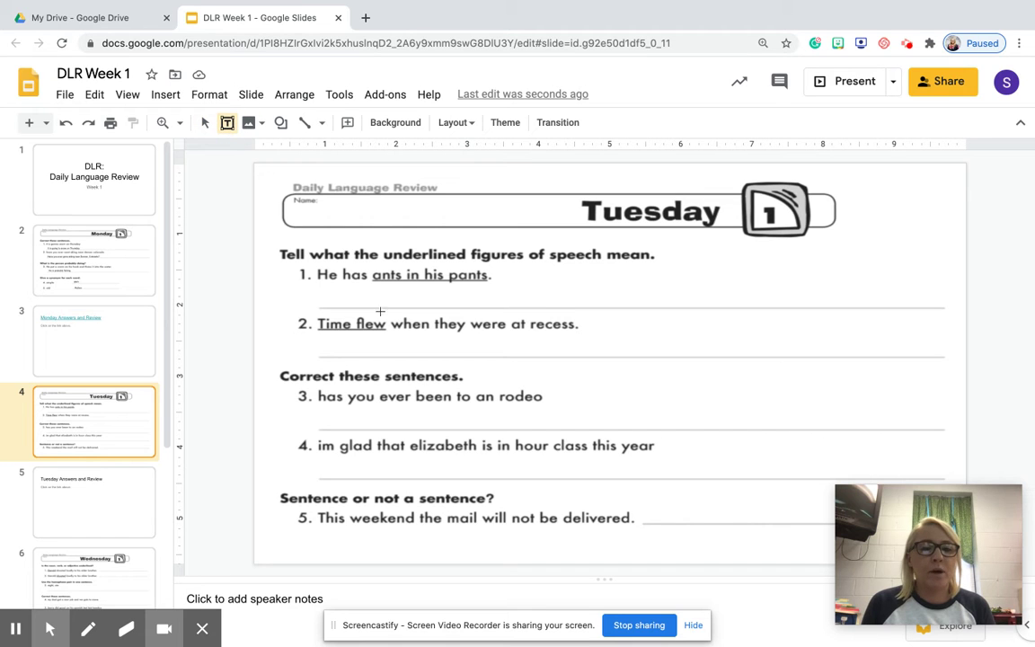
left_click_drag(319, 283, 631, 304)
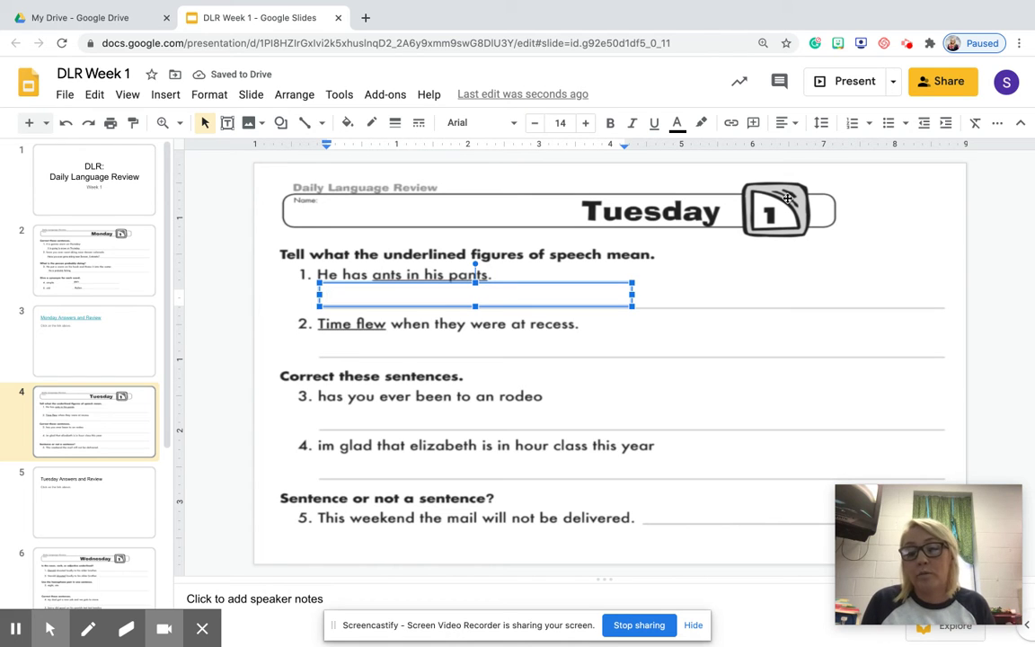
type("He w")
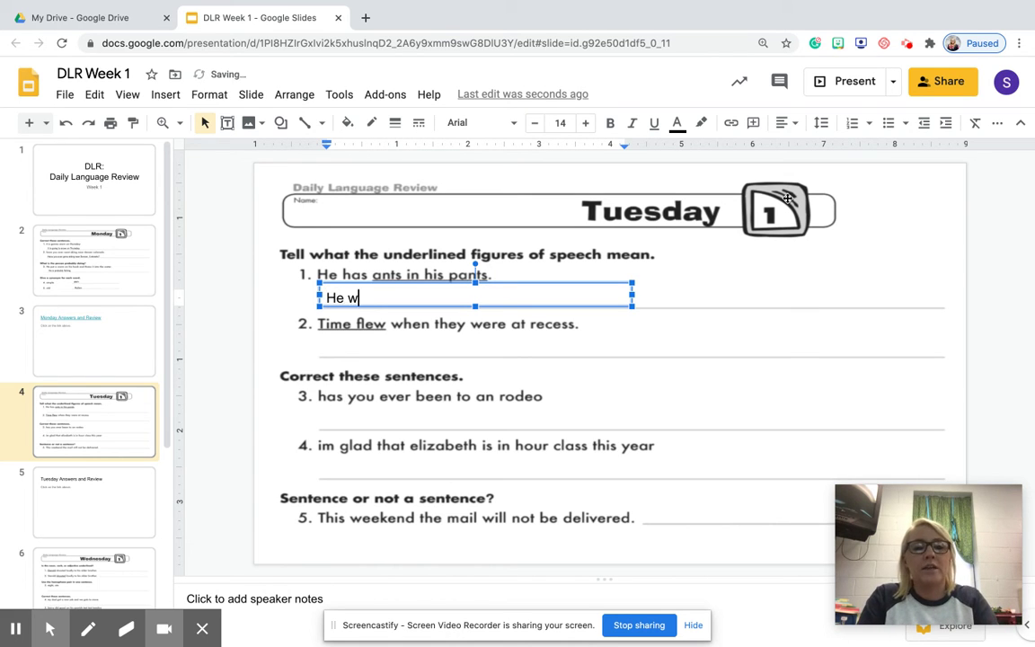
type("ont stop")
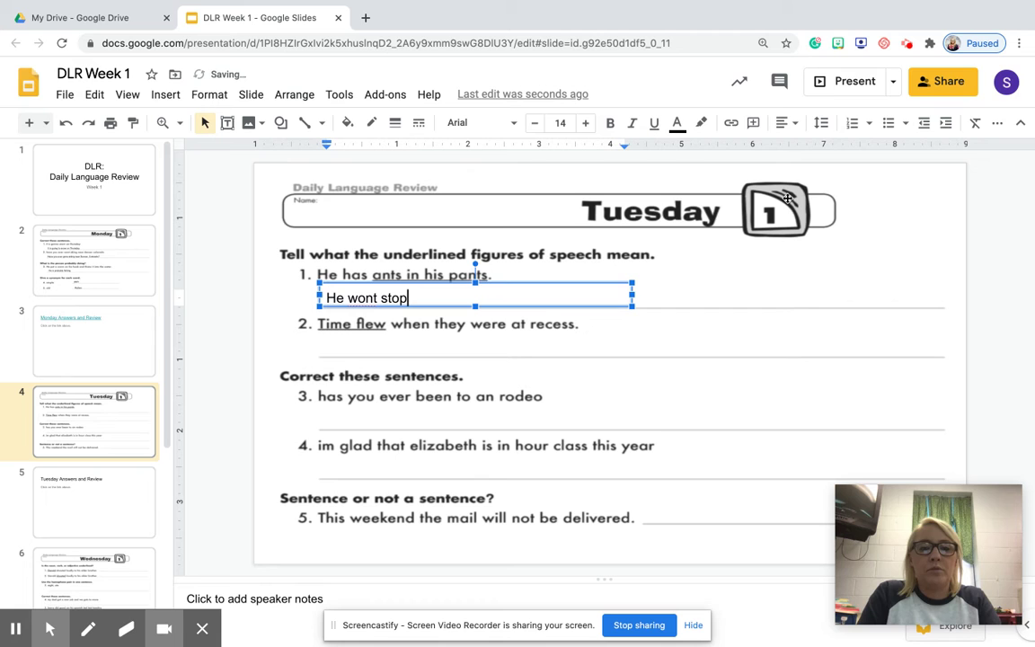
type(" moving around.")
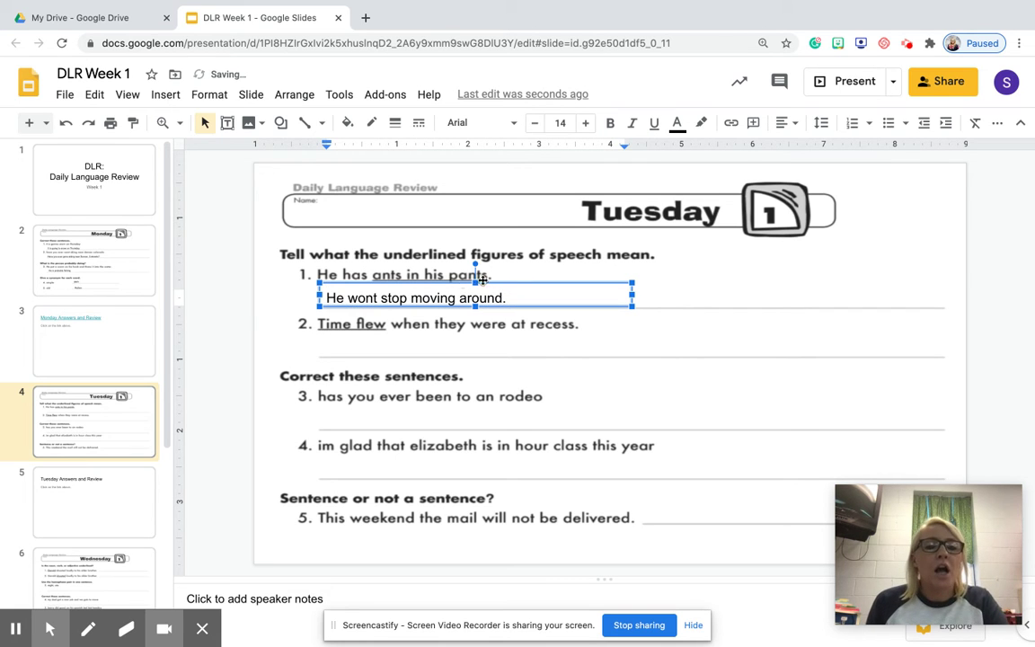
left_click(241, 310)
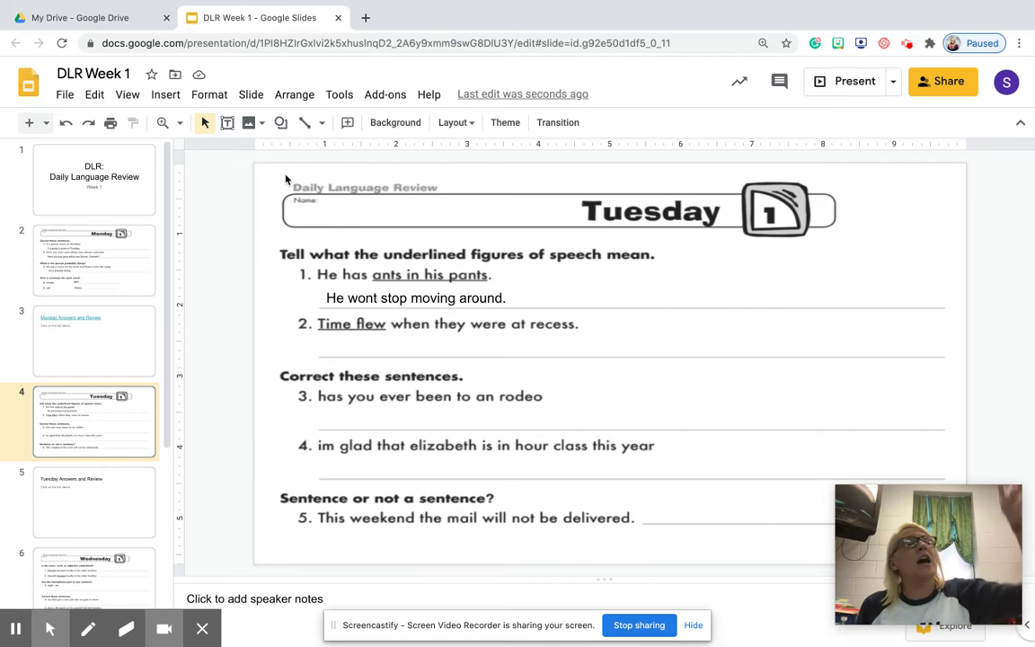
left_click(227, 122)
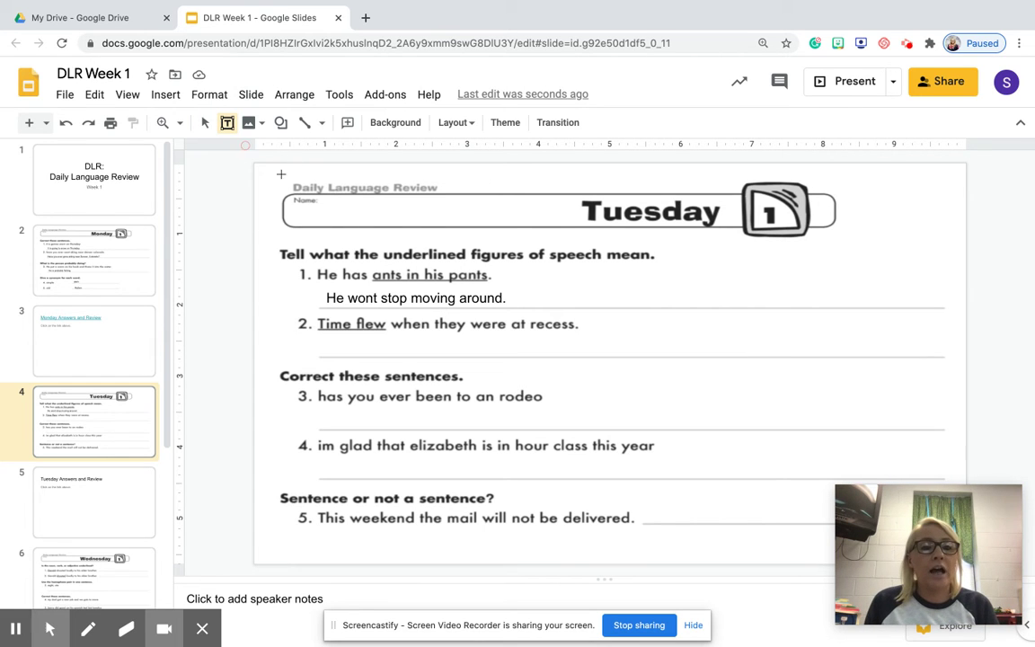
Draw a text box below question 2 reading 'Time went fast during recess.', fixing the typo.
left_click_drag(323, 336, 534, 355)
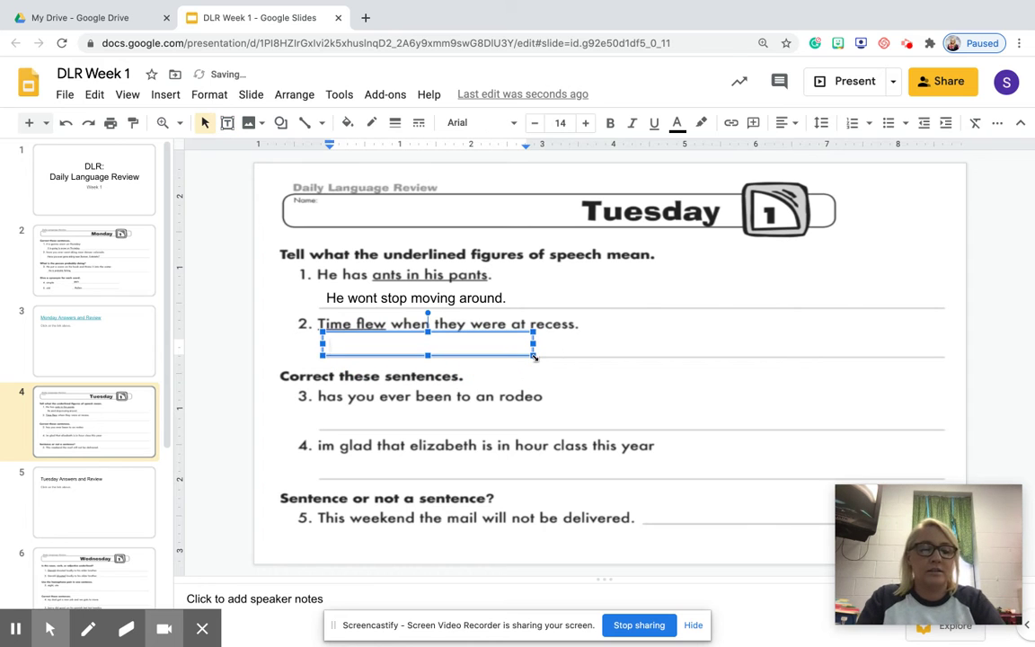
type("Time wenbt")
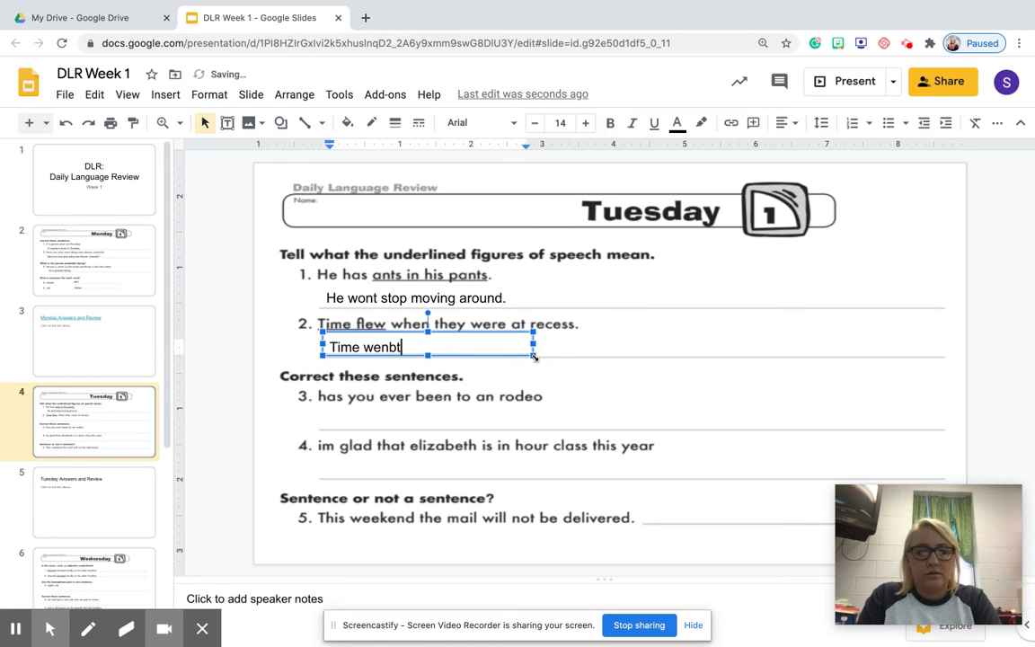
key("BackSpace")
key("BackSpace")
type("t fast")
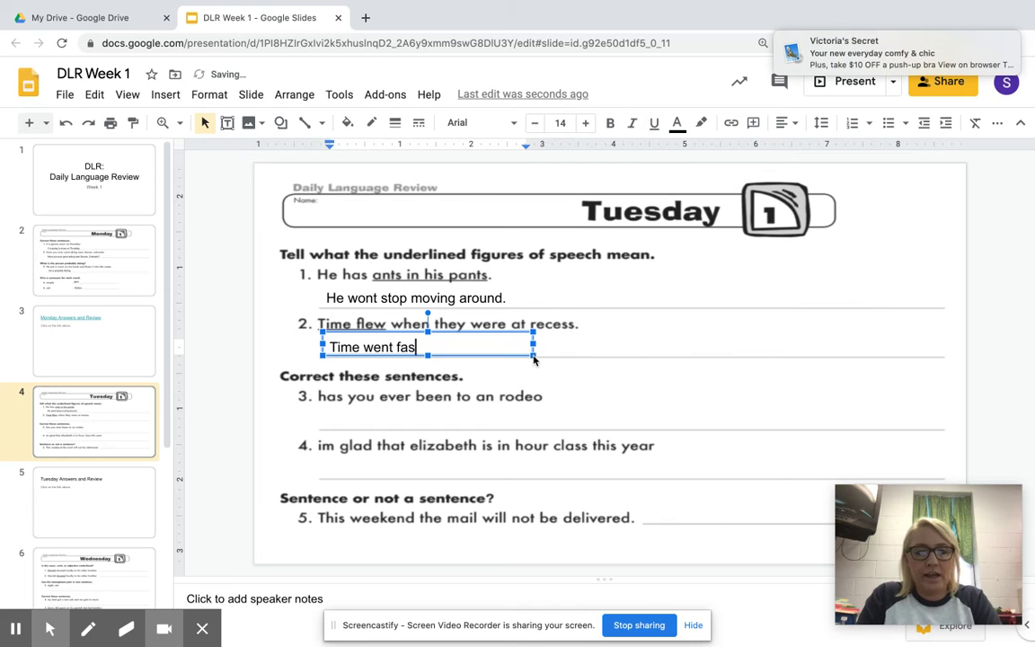
left_click(994, 38)
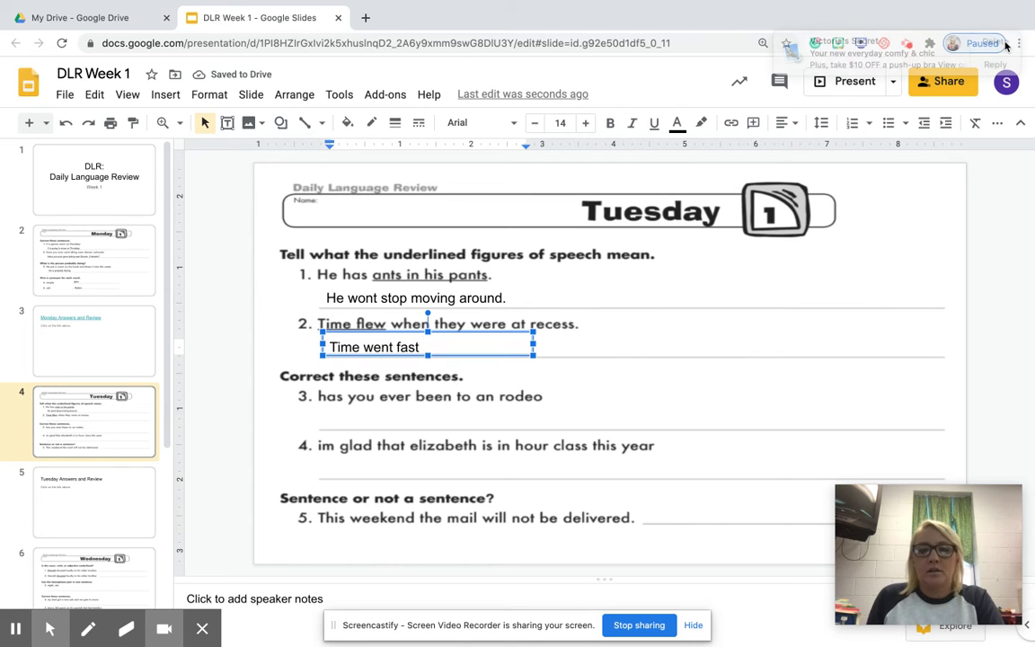
type("during recess.")
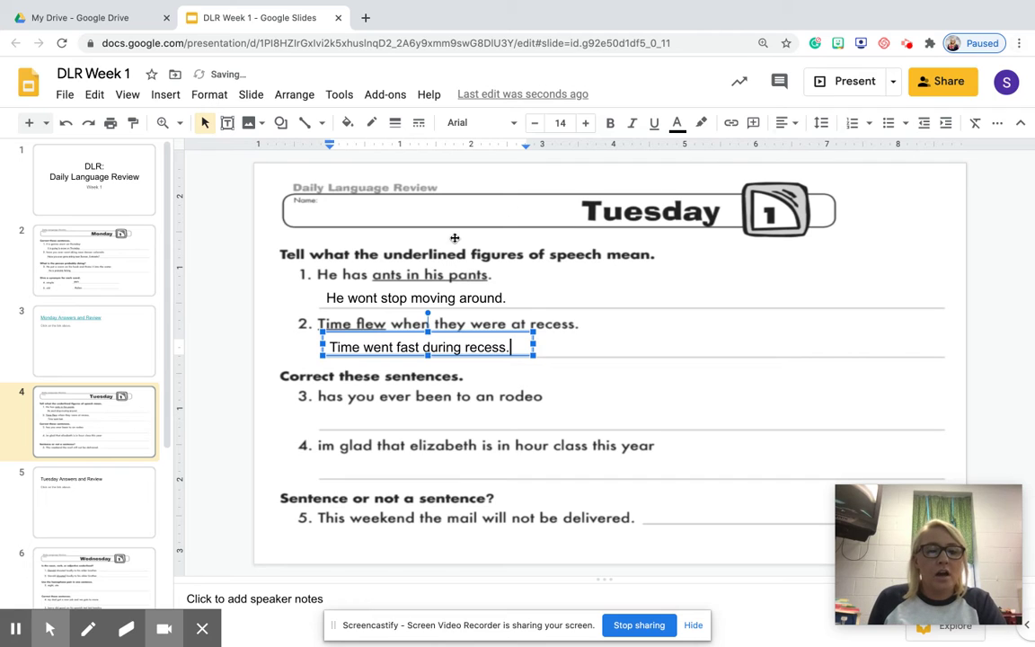
left_click(206, 338)
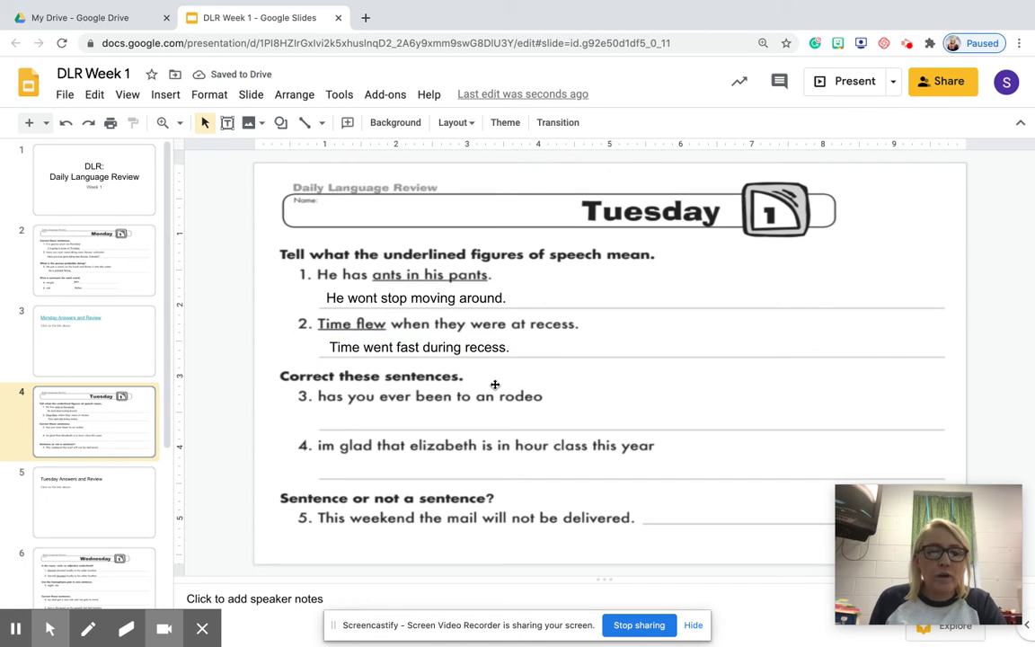
Draw a text box below sentence 3 reading 'Have you ever been to a rodeo?'.
left_click(227, 124)
left_click(328, 409)
left_click_drag(328, 409, 563, 430)
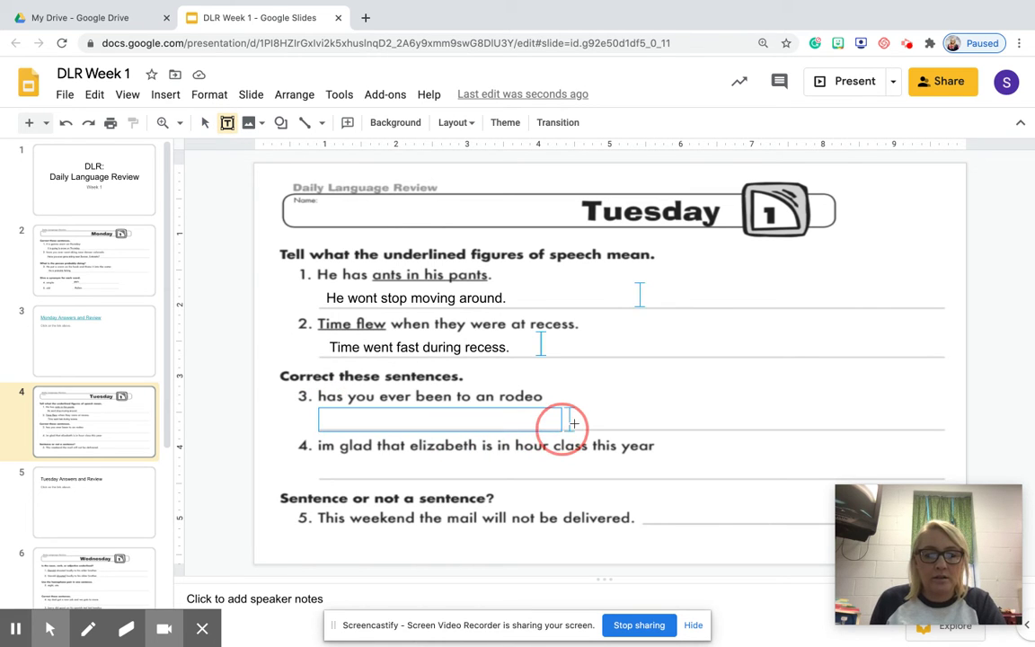
type("Have you ever been to a")
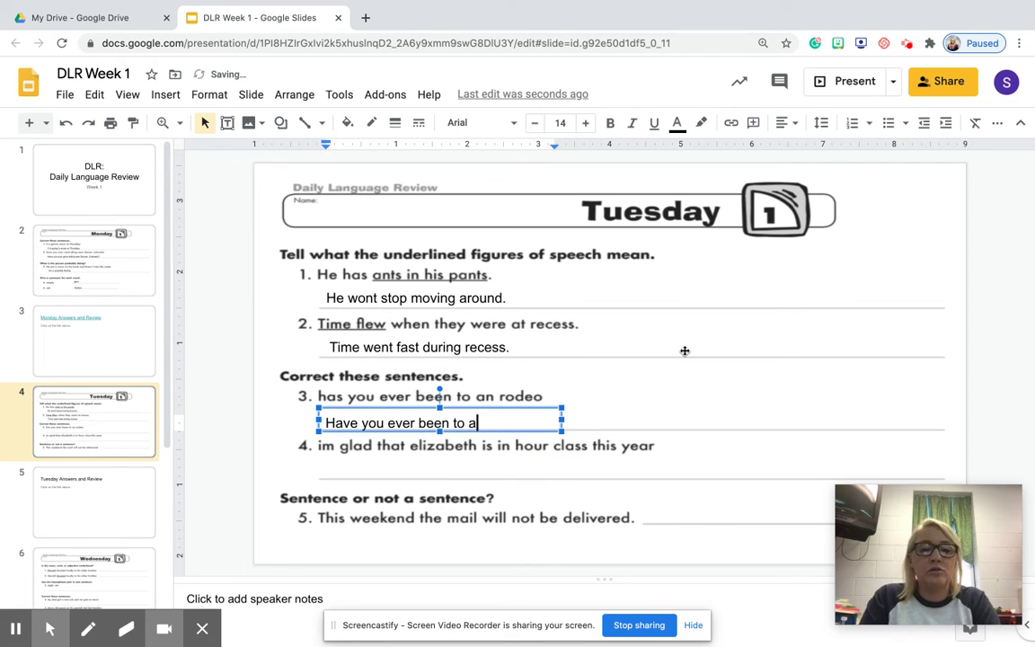
type(" roden")
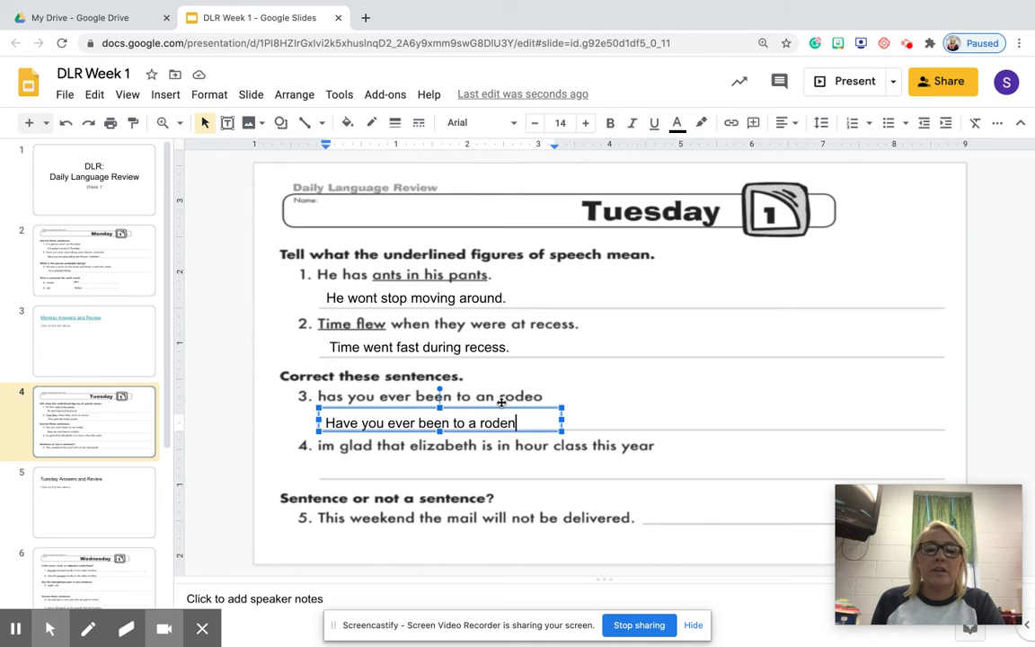
key("BackSpace")
type("o")
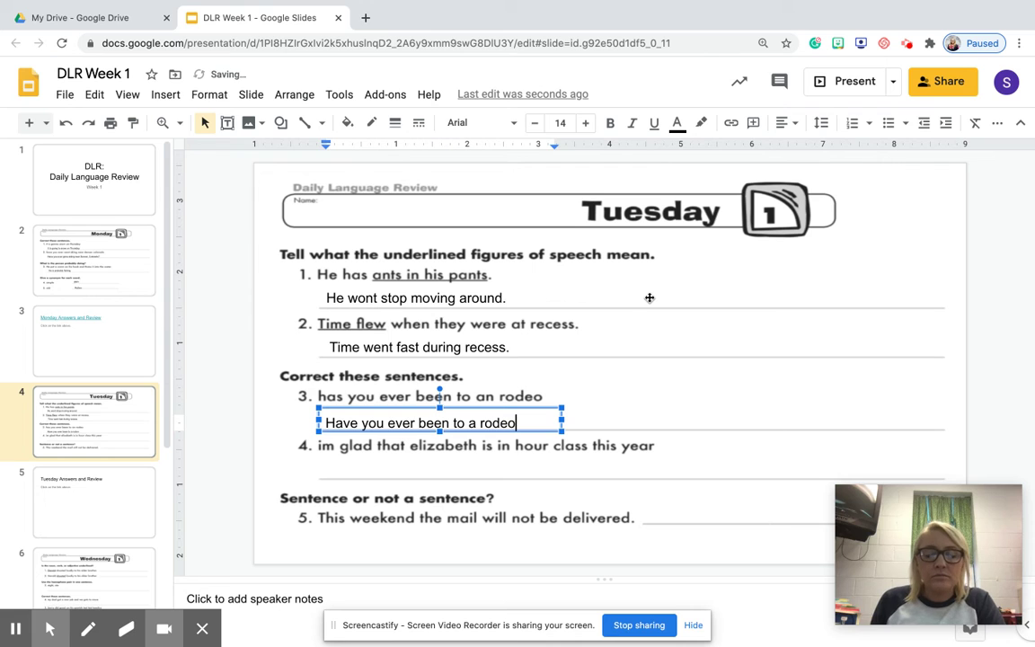
type("?")
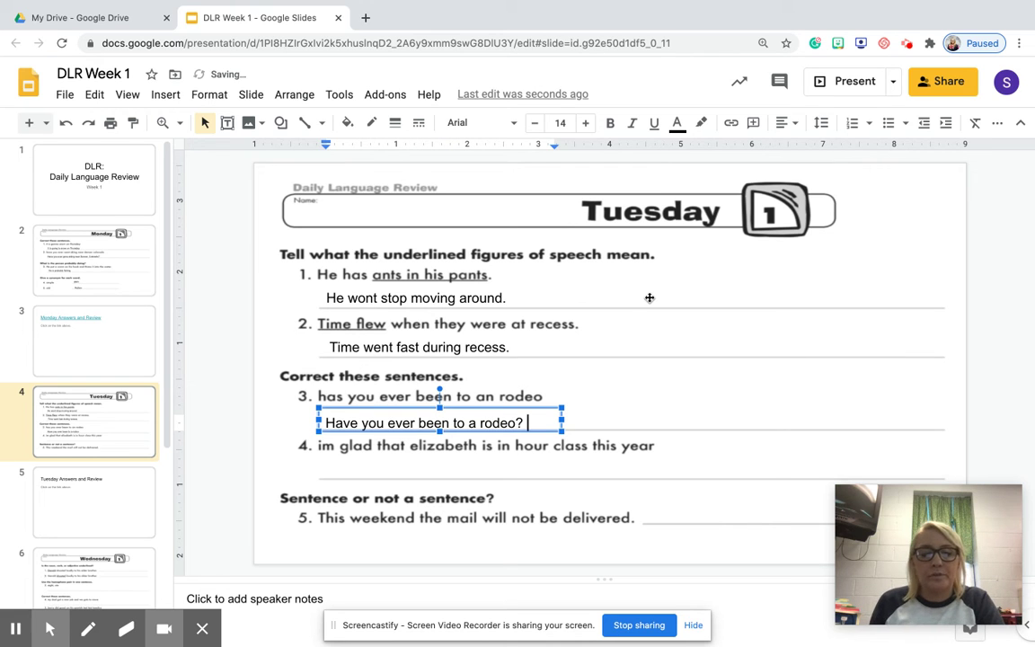
left_click(229, 421)
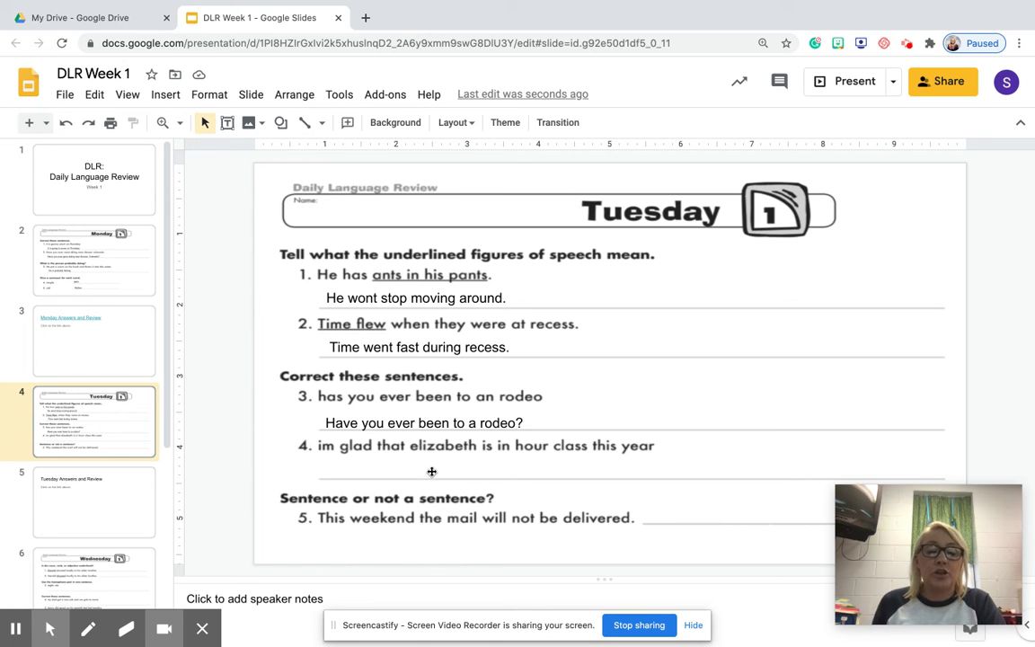
left_click(227, 123)
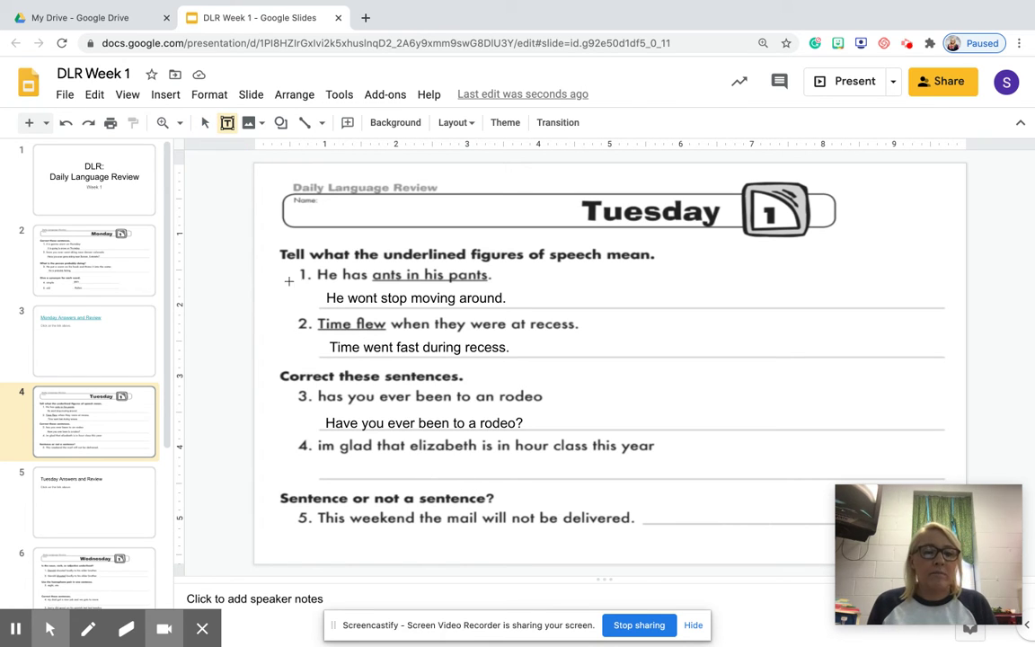
Type 'I'm glad that Elizabeth is in our class this year.' below question 4, widening the box to one line.
left_click_drag(317, 454, 612, 477)
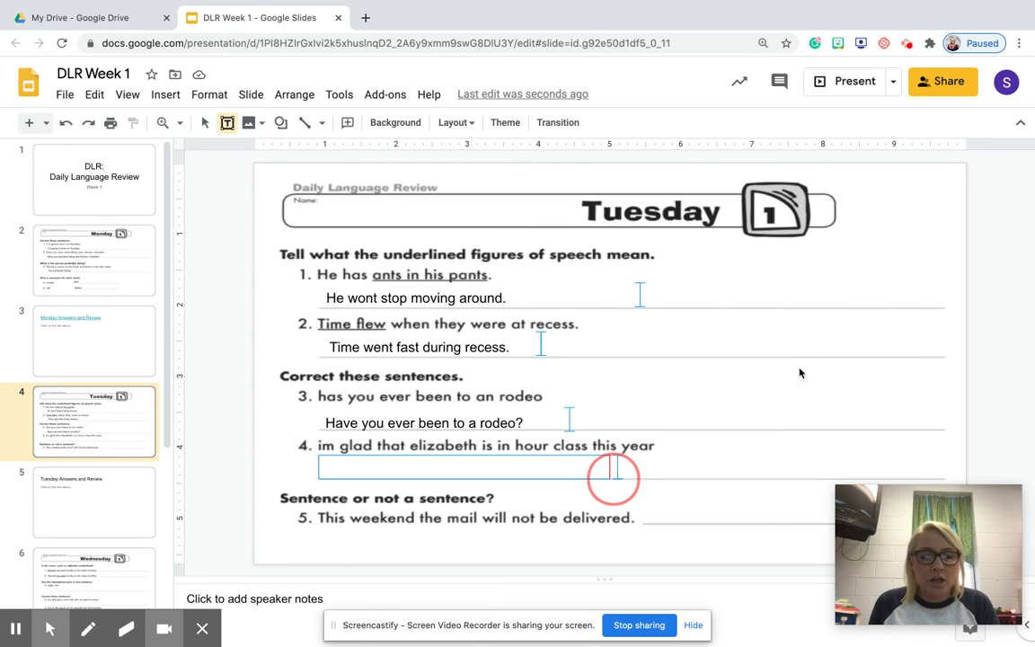
type("I")
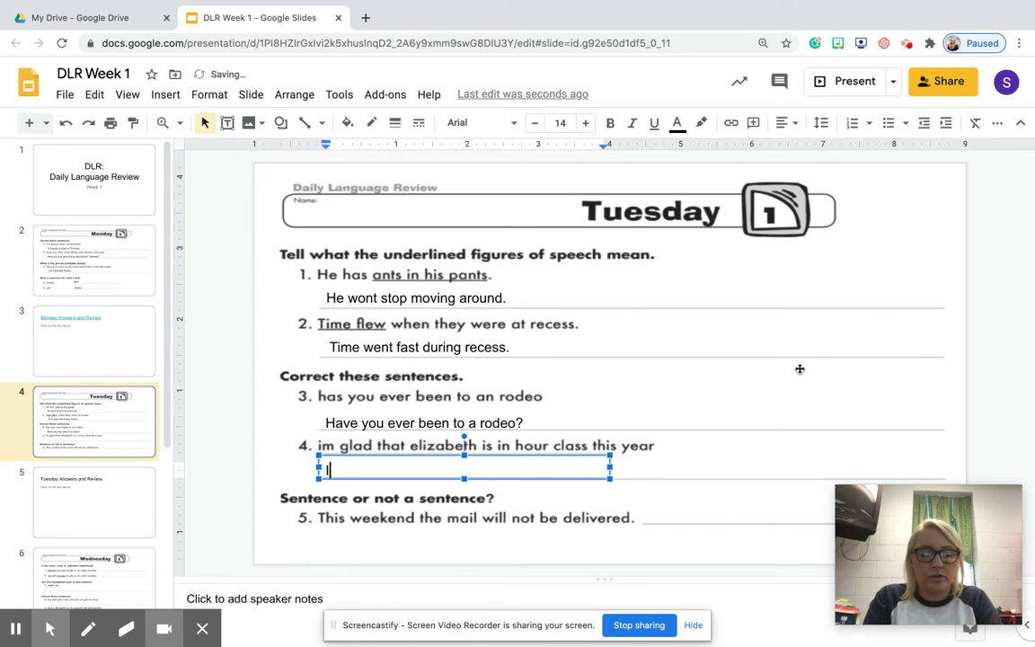
type("'m")
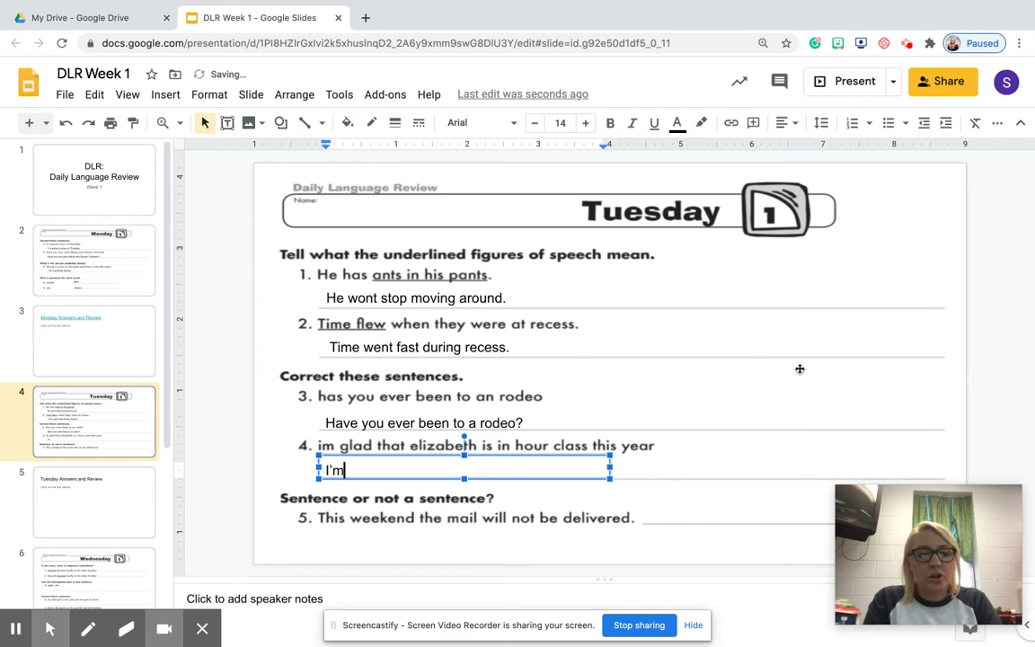
type(" glad")
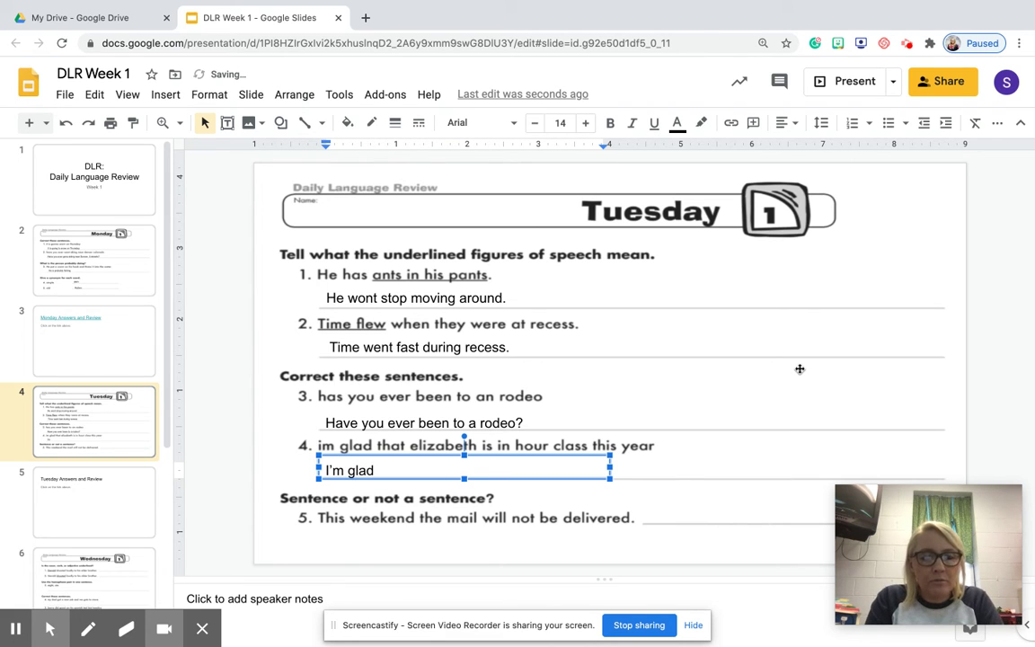
type(" that El")
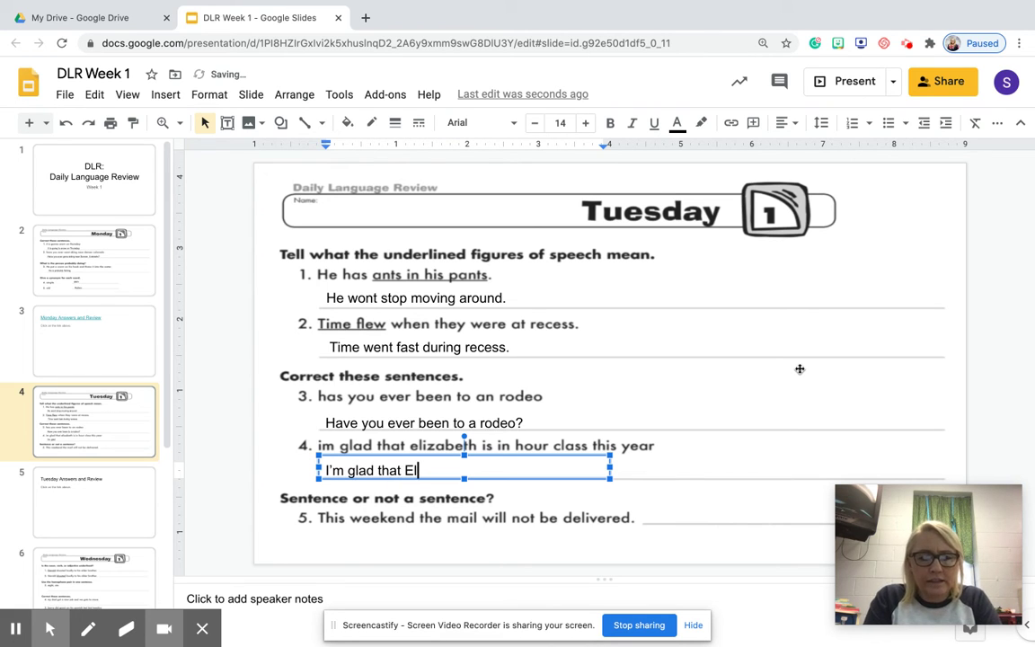
type("izabeth")
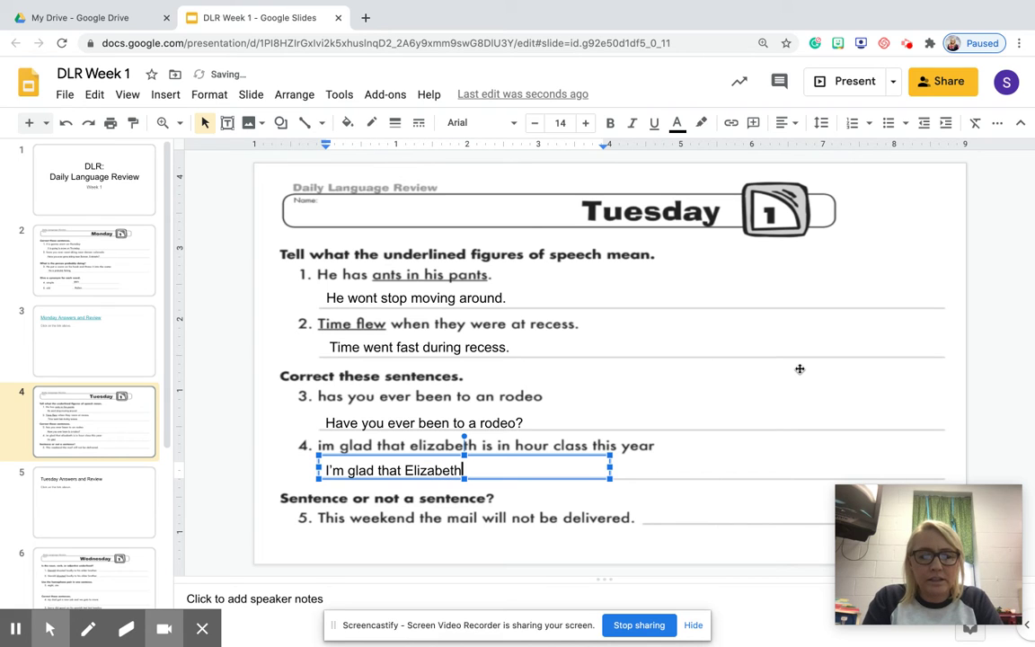
type(" is in")
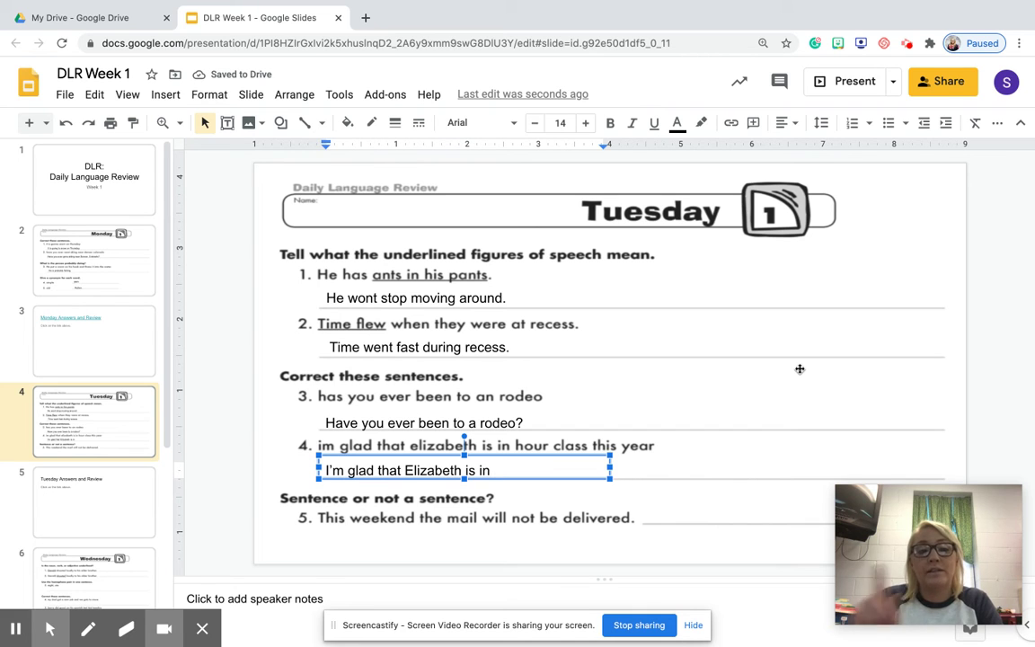
type(" our ")
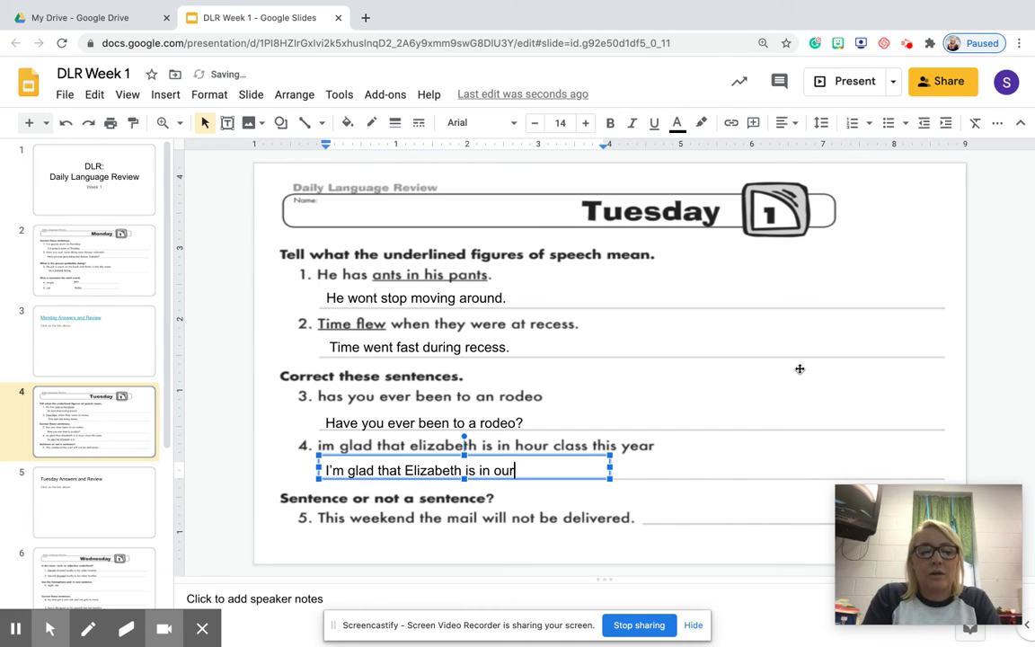
type("class ")
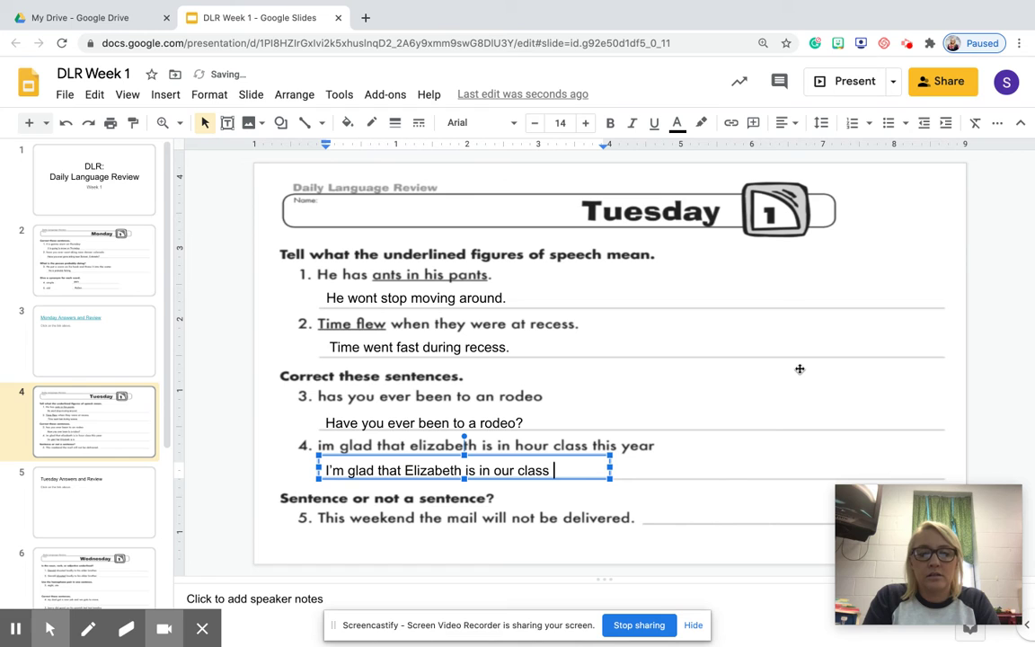
type("this year")
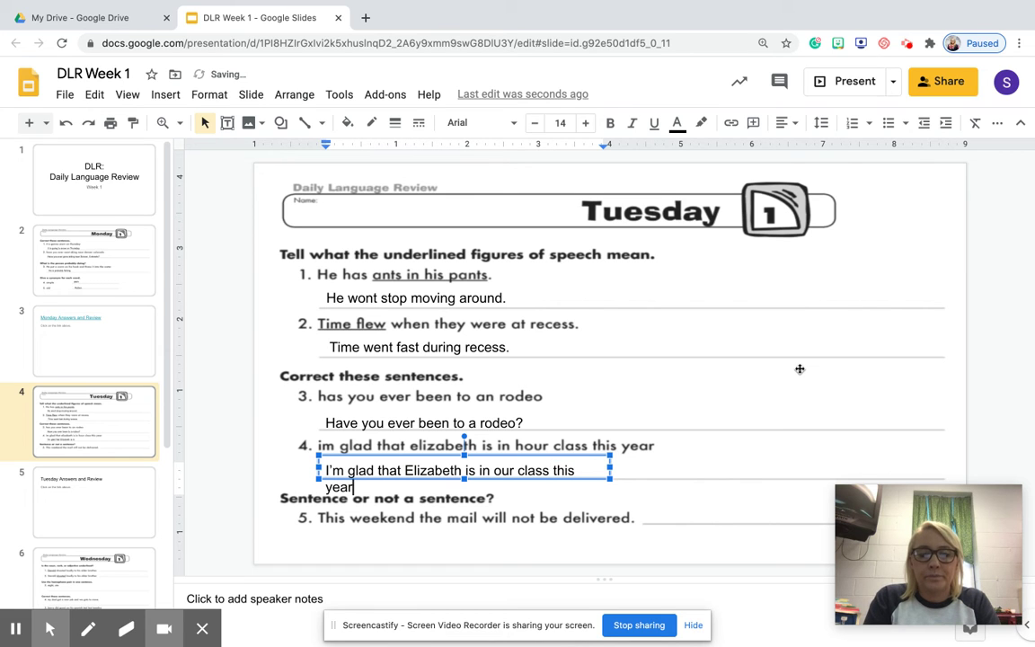
type(".")
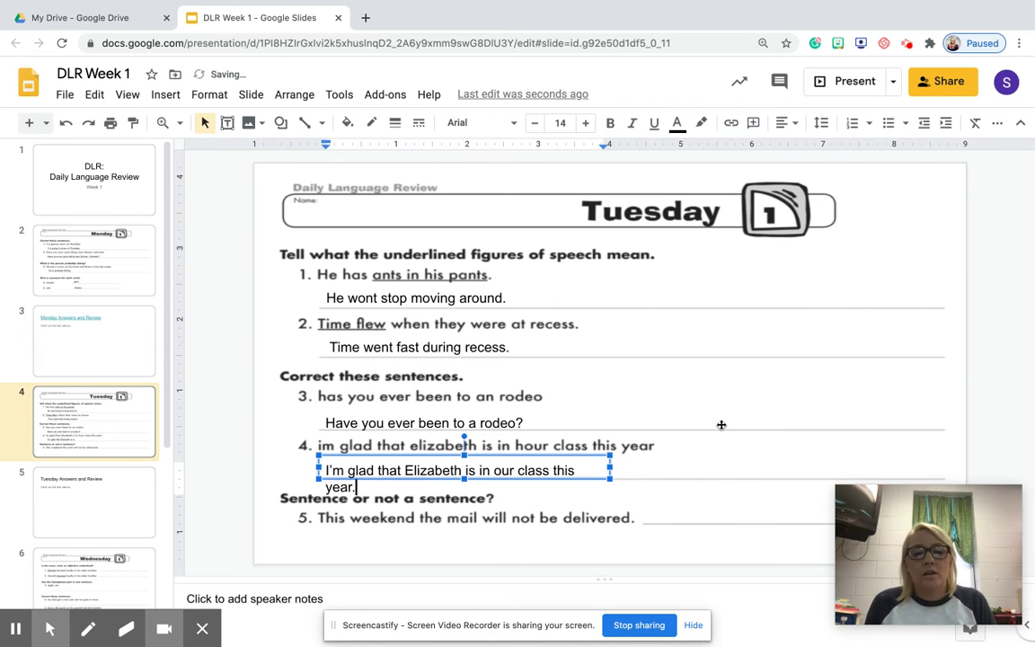
left_click_drag(610, 467, 647, 466)
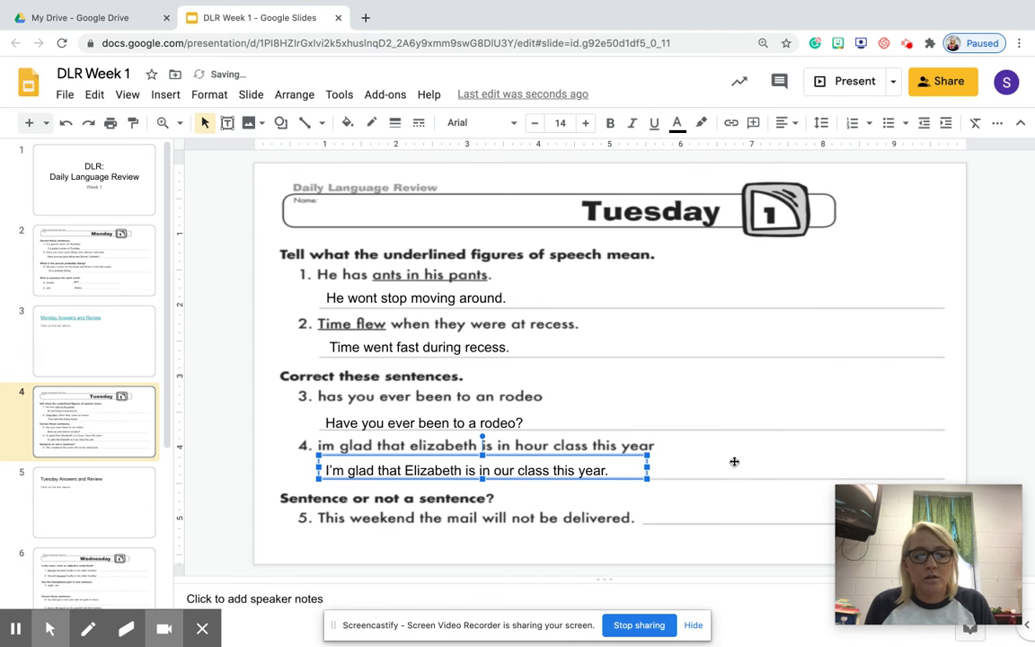
left_click(734, 461)
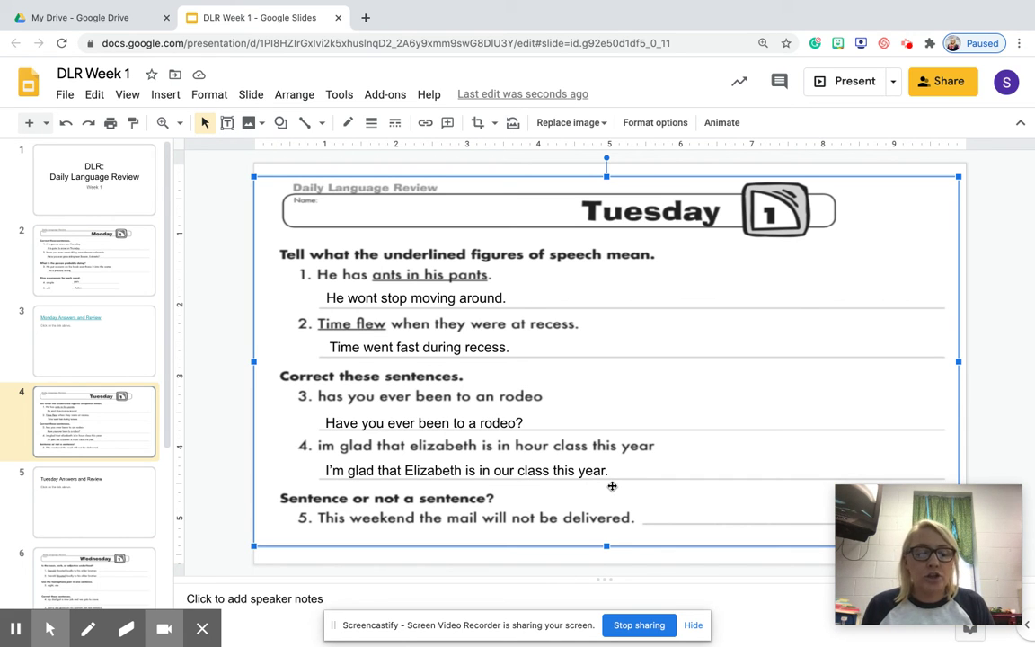
Draw a small text box on question 5's answer line and type 'sentence'.
left_click(203, 430)
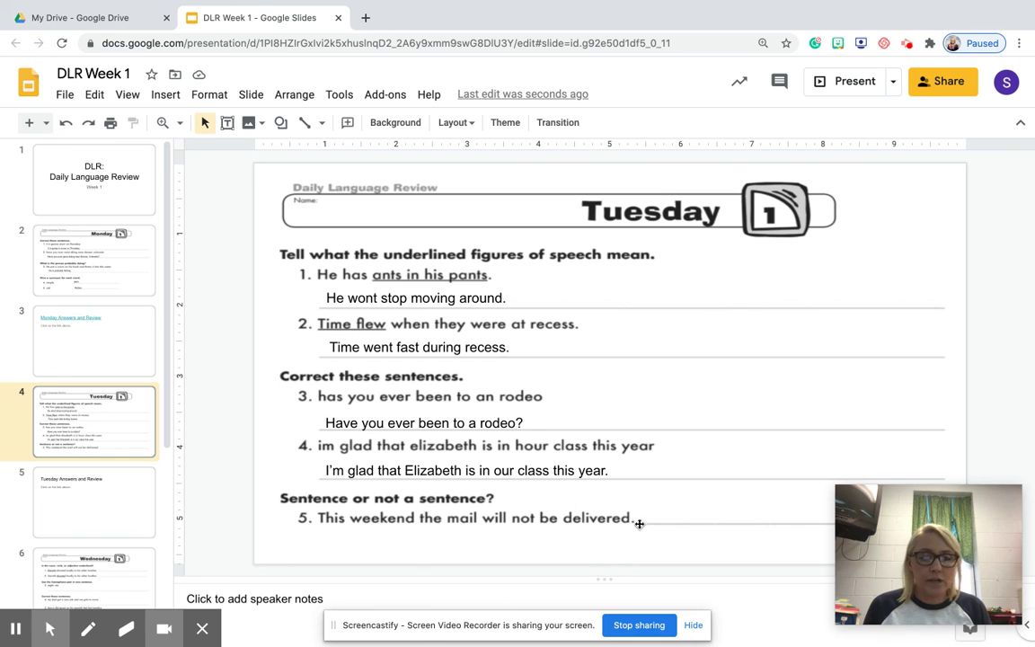
left_click(228, 122)
left_click(654, 497)
left_click_drag(750, 520, 783, 525)
type("sentence")
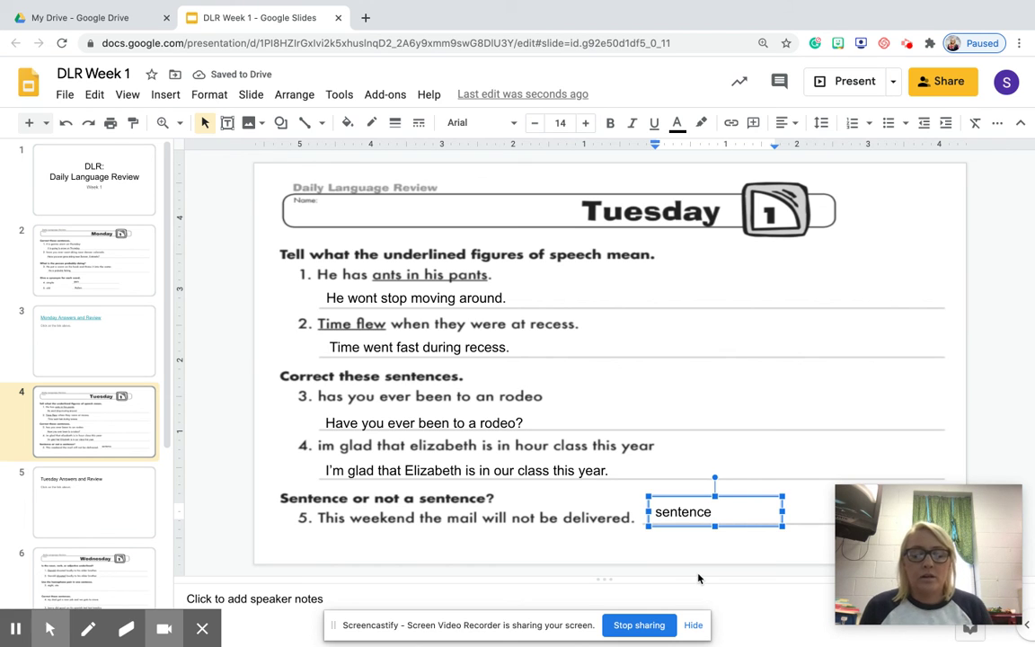
left_click(215, 363)
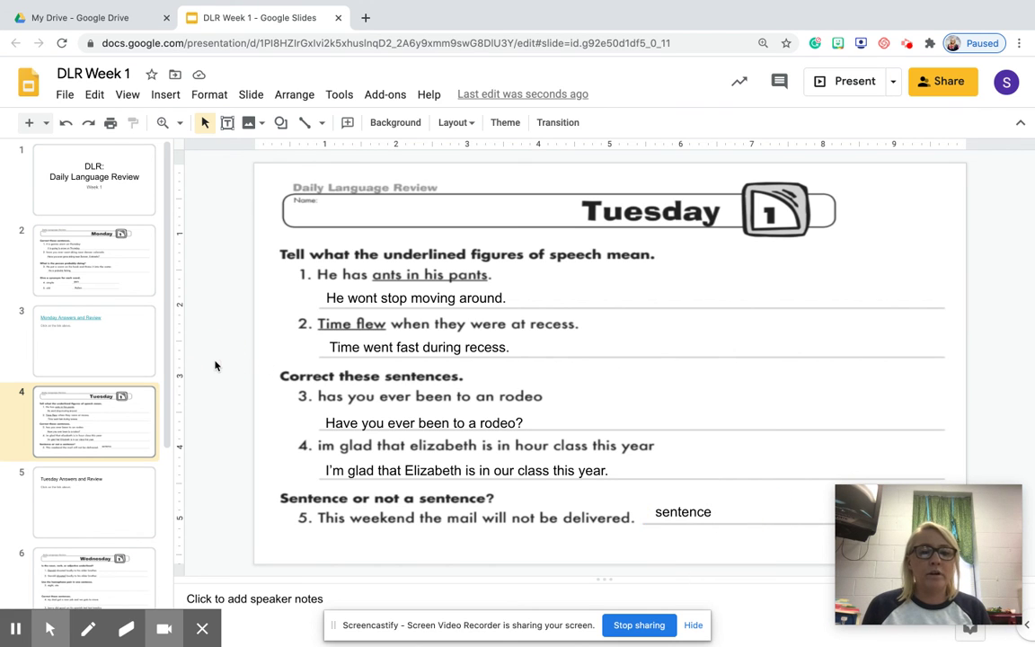
left_click(656, 359)
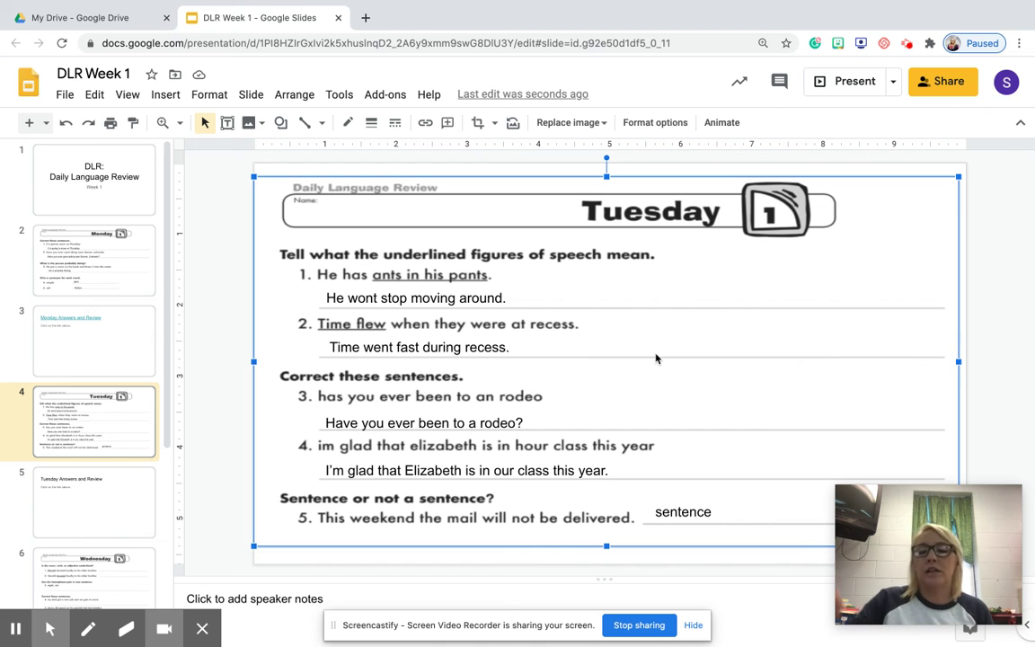
key("Delete")
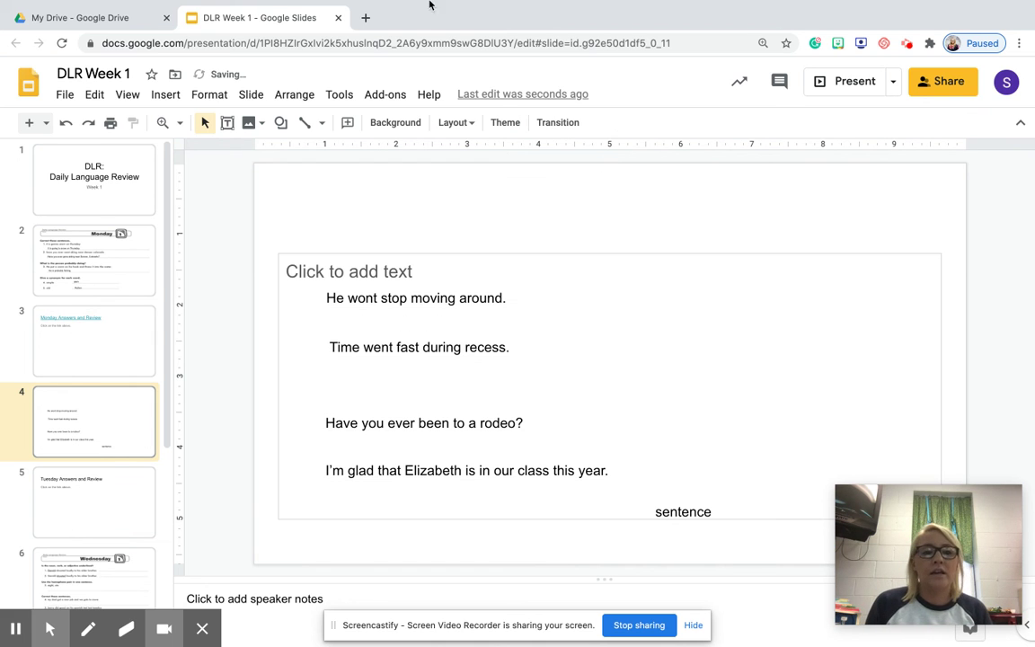
left_click(66, 123)
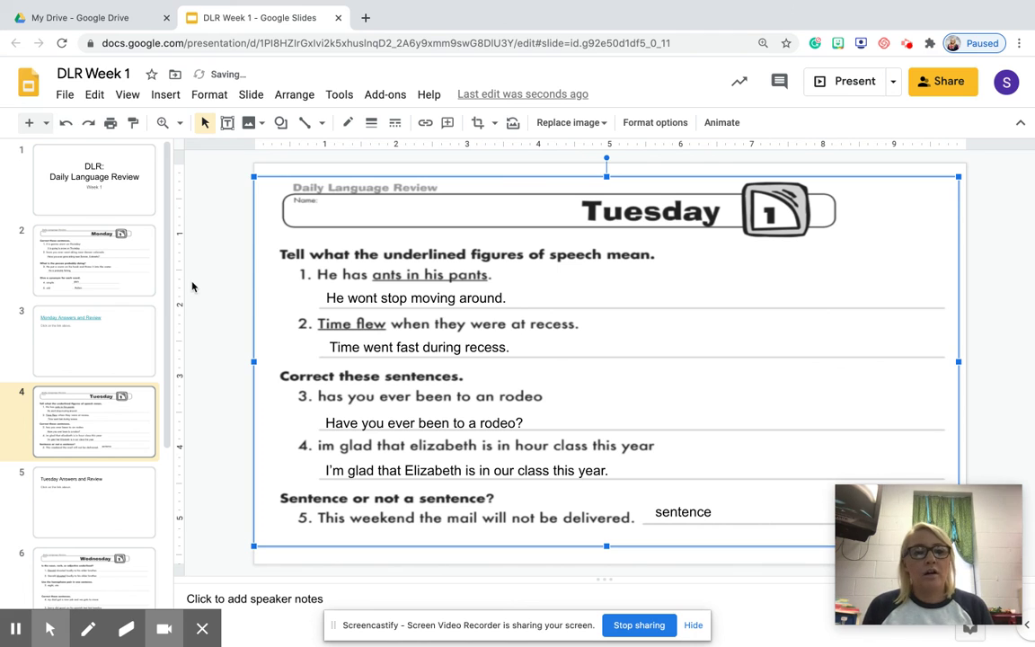
left_click(233, 271)
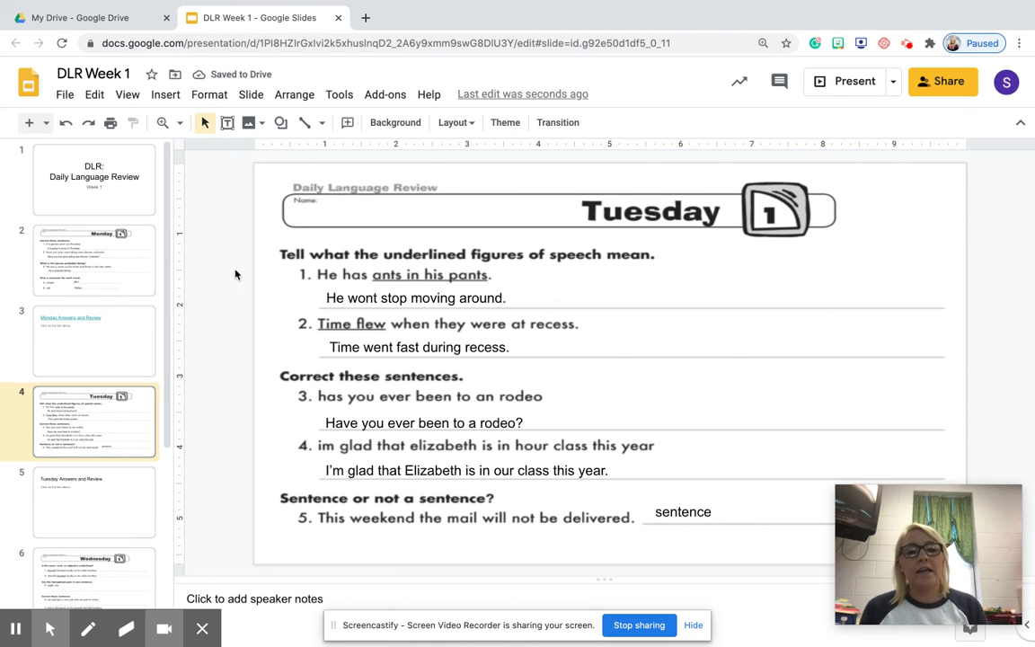